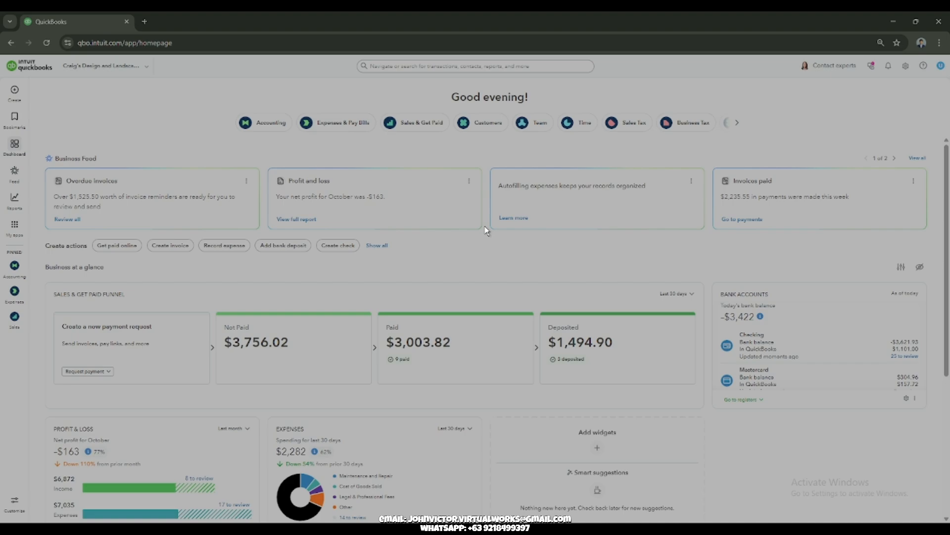
Step: Go to the Customer Hub's customer list and start a new customer record
left_click(483, 124)
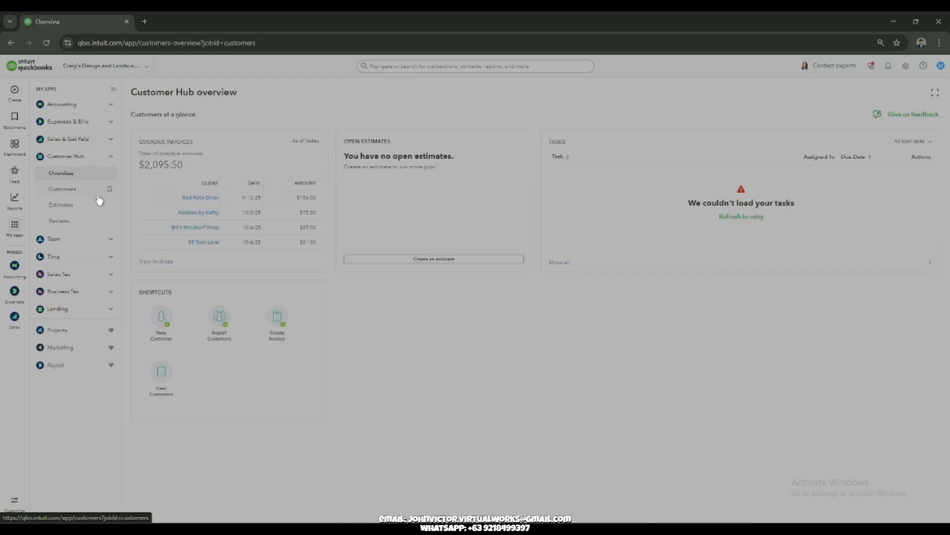
left_click(83, 194)
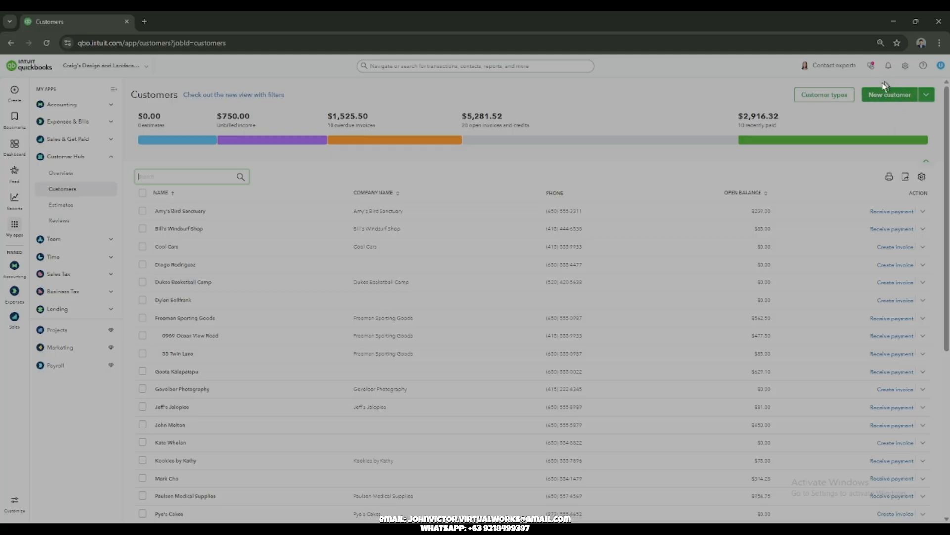
left_click(926, 95)
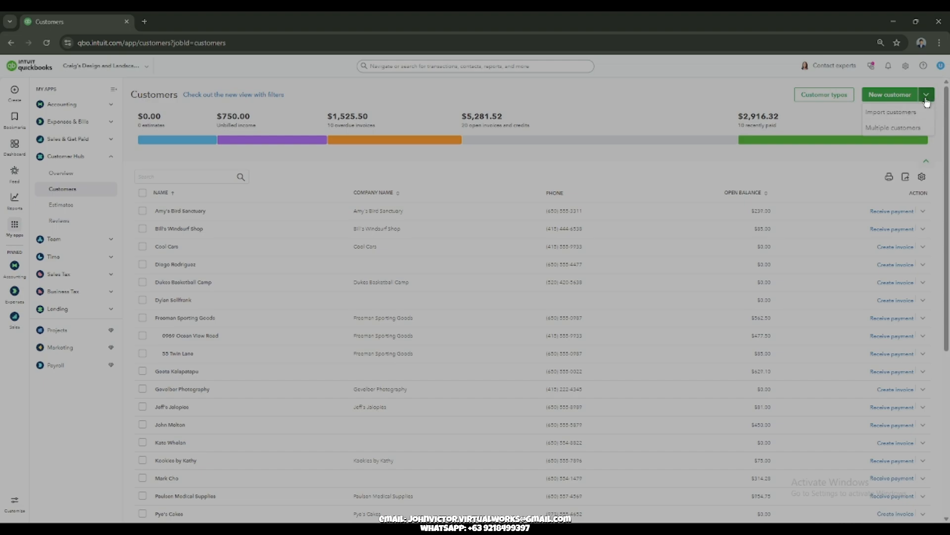
left_click(891, 95)
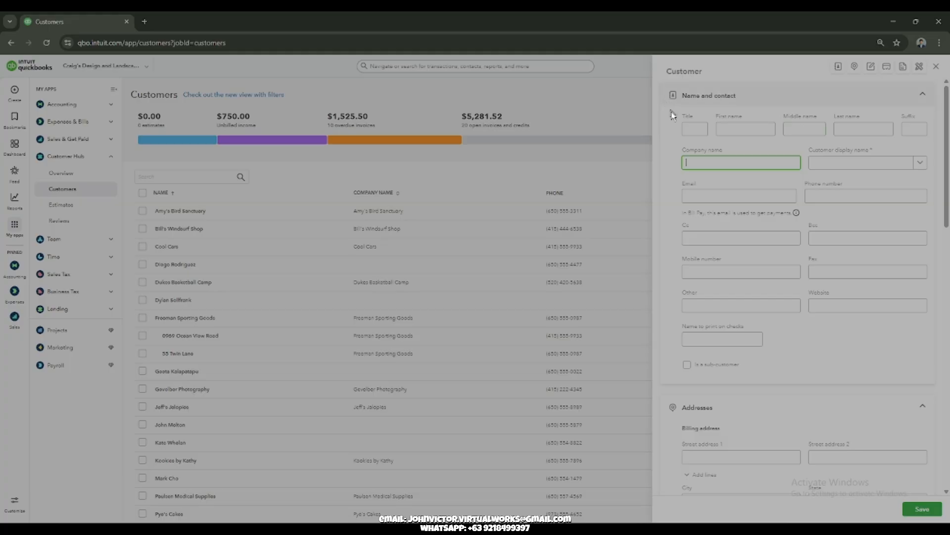
Step: Enter "water 1" as the new customer's company name
left_click(705, 128)
left_click(743, 127)
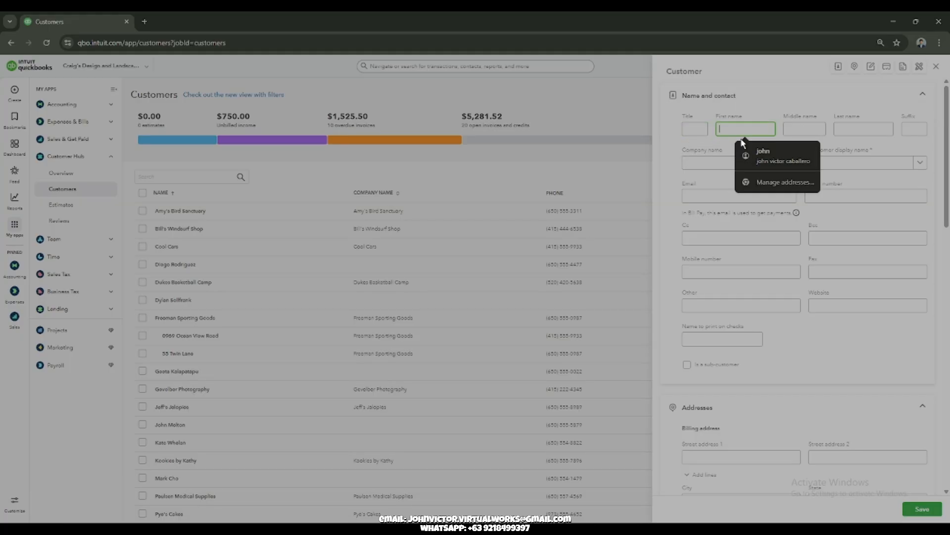
left_click(884, 146)
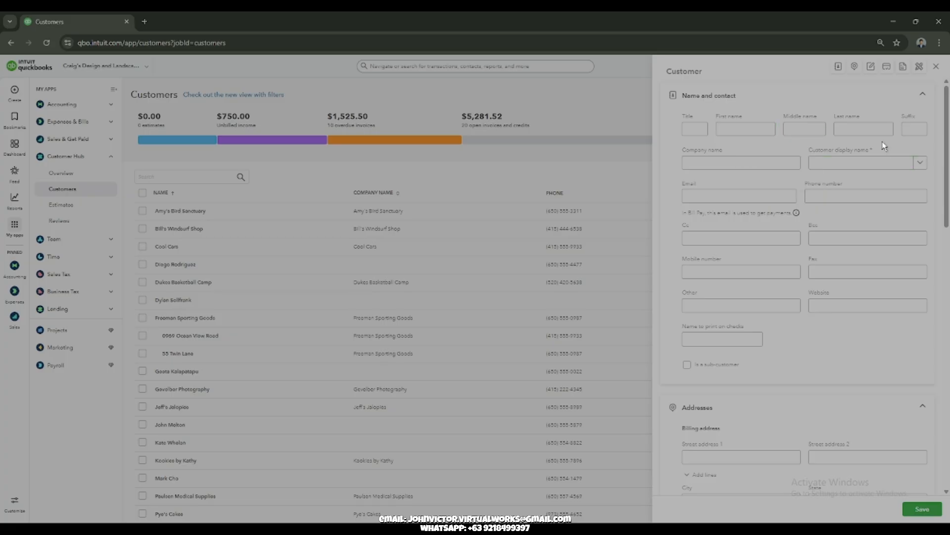
left_click(742, 164)
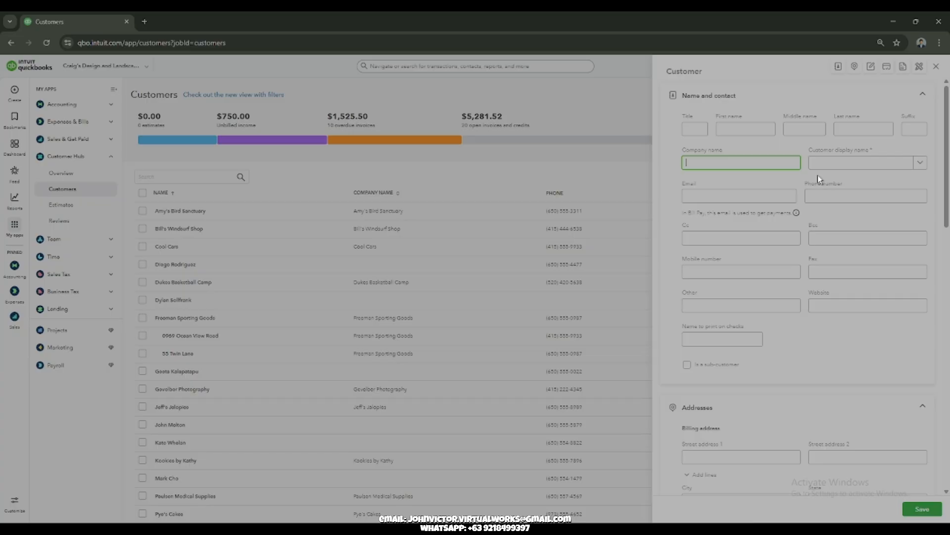
type("water 1")
Step: Review the new customer form's address, notes and payment sections, including the available primary payment methods
scroll(771, 313, "down", 3)
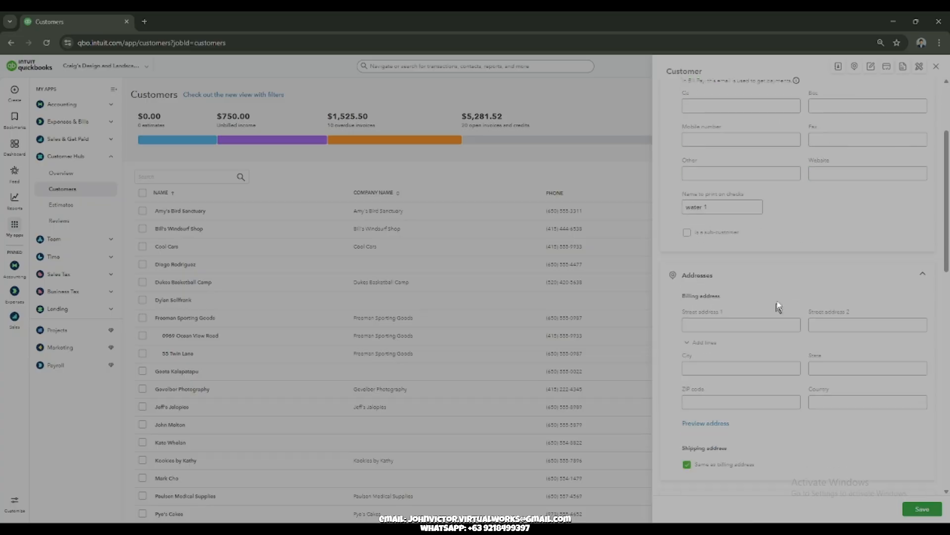
scroll(775, 302, "up", 3)
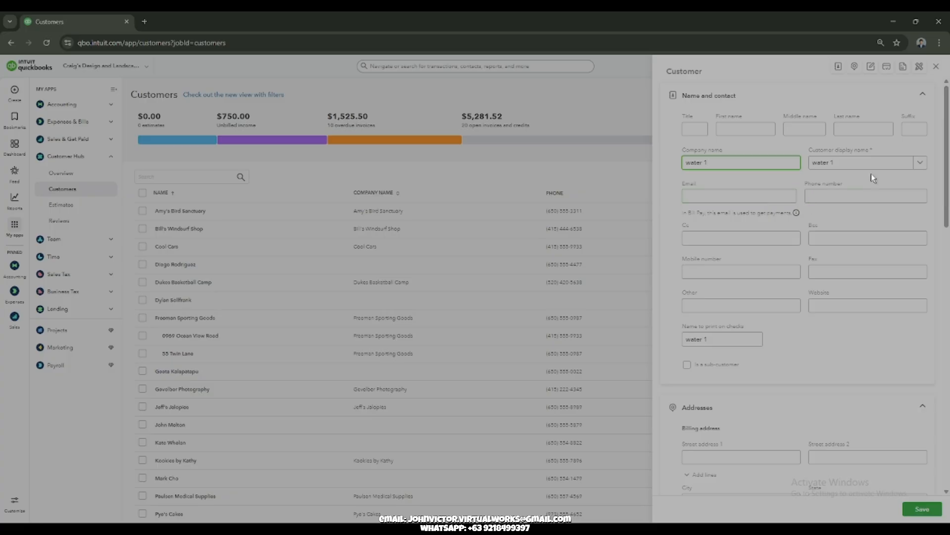
scroll(788, 224, "down", 5)
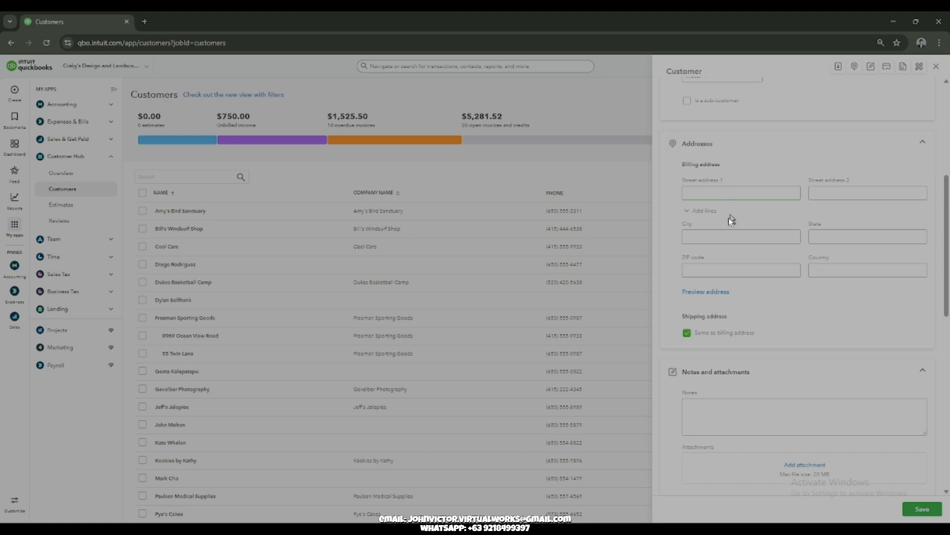
scroll(694, 335, "down", 3)
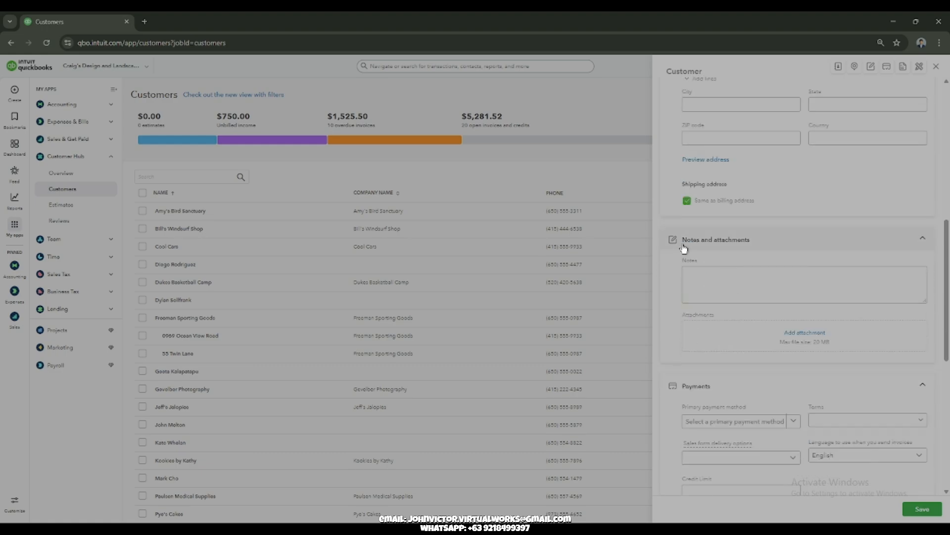
scroll(789, 329, "down", 3)
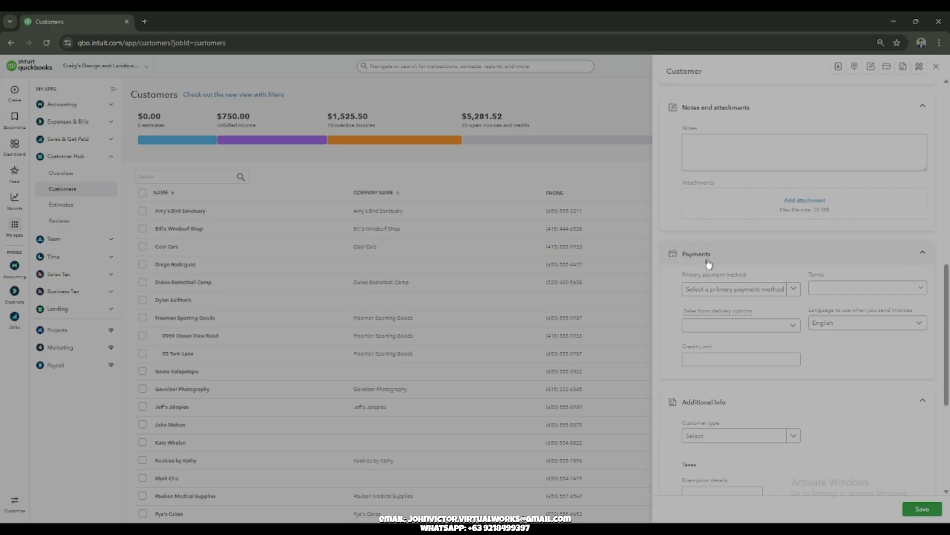
left_click(795, 290)
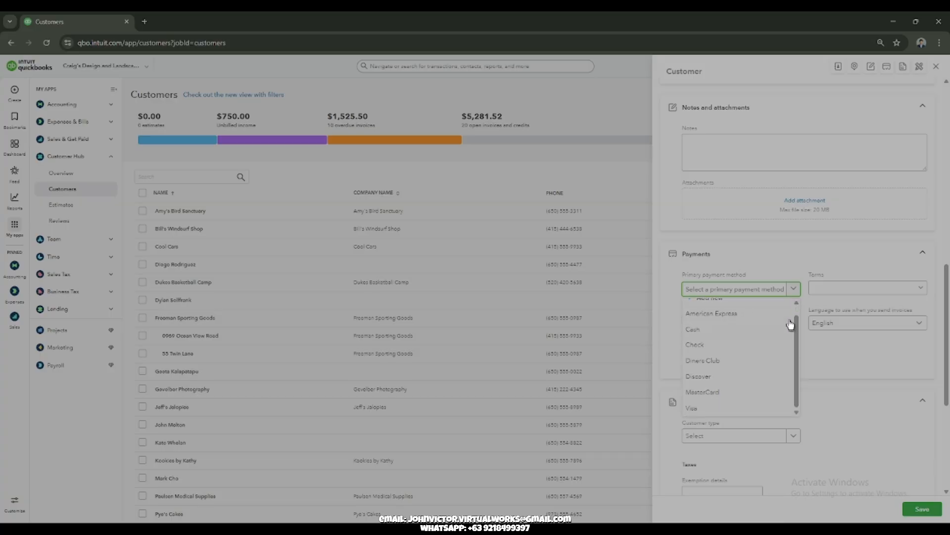
left_click(794, 292)
Step: Turn off the taxable setting for customer water 1 and save the new record
scroll(728, 342, "down", 3)
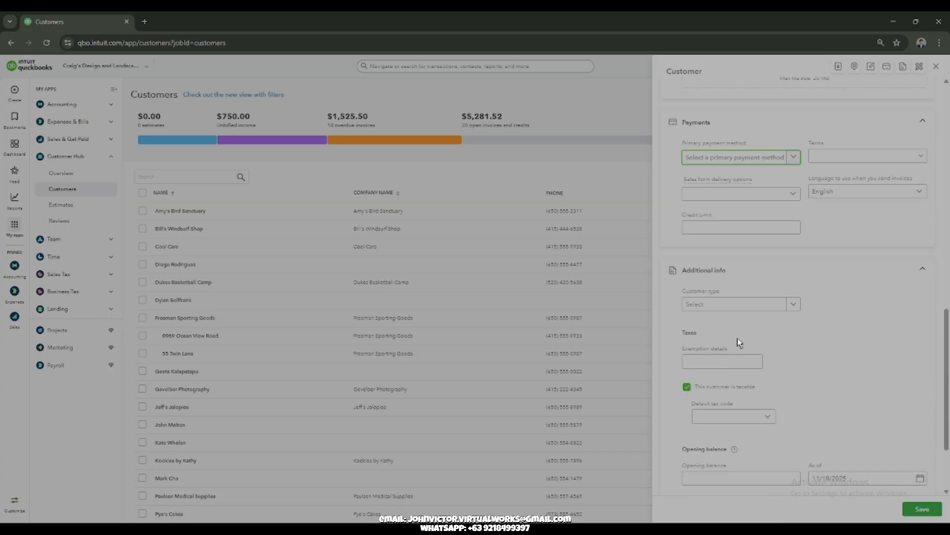
scroll(797, 309, "down", 2)
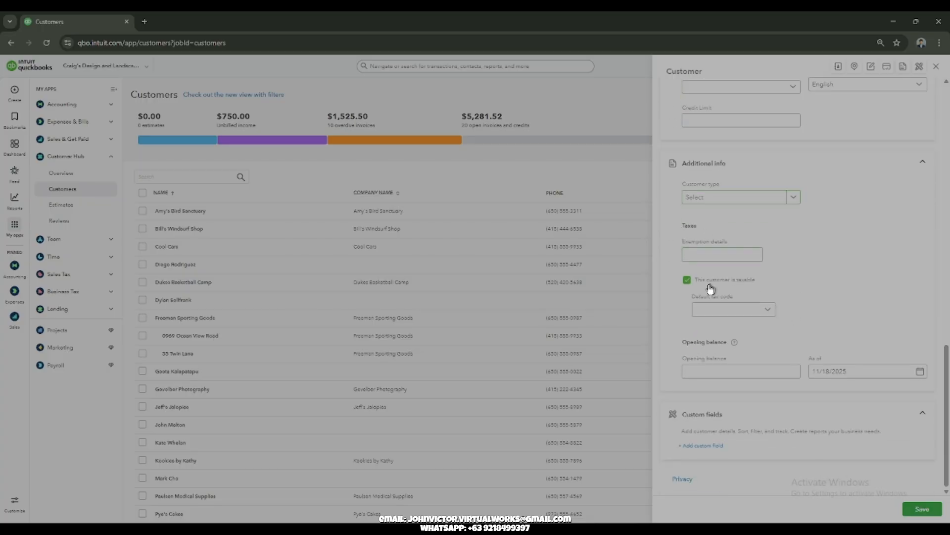
left_click(687, 280)
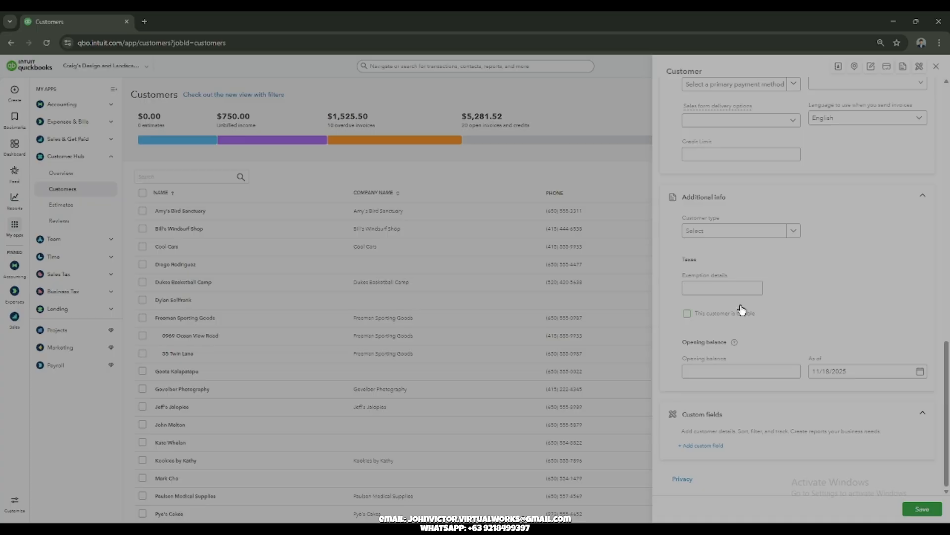
left_click(717, 368)
left_click(724, 373)
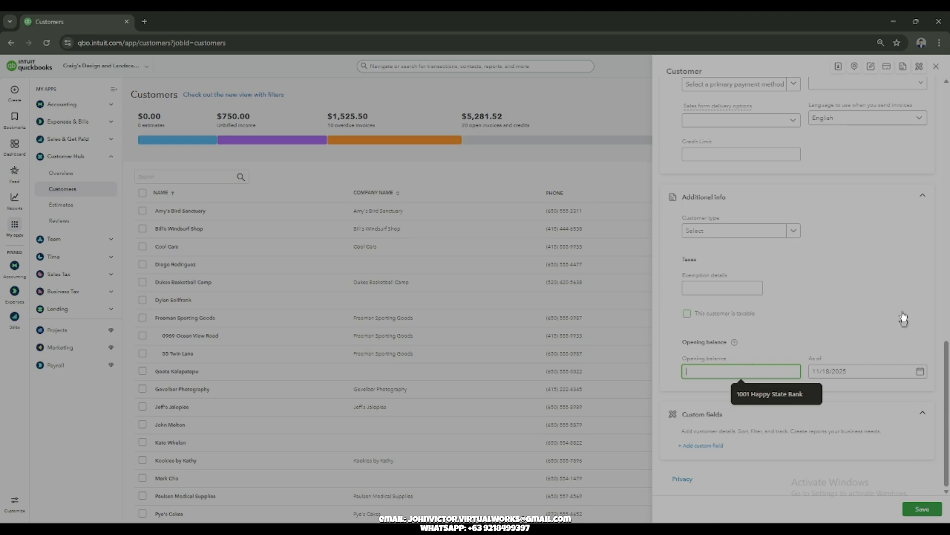
scroll(872, 284, "up", 15)
scroll(872, 285, "up", 2)
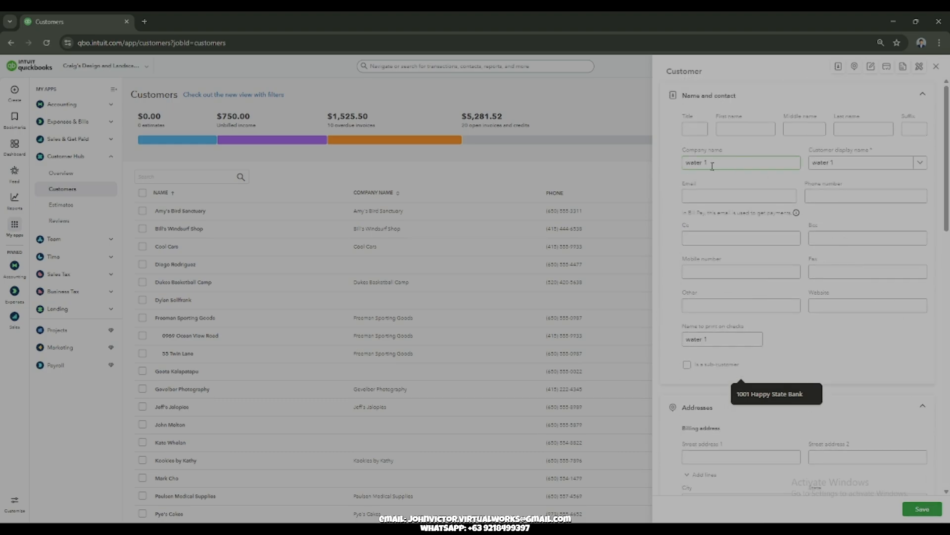
left_click(929, 512)
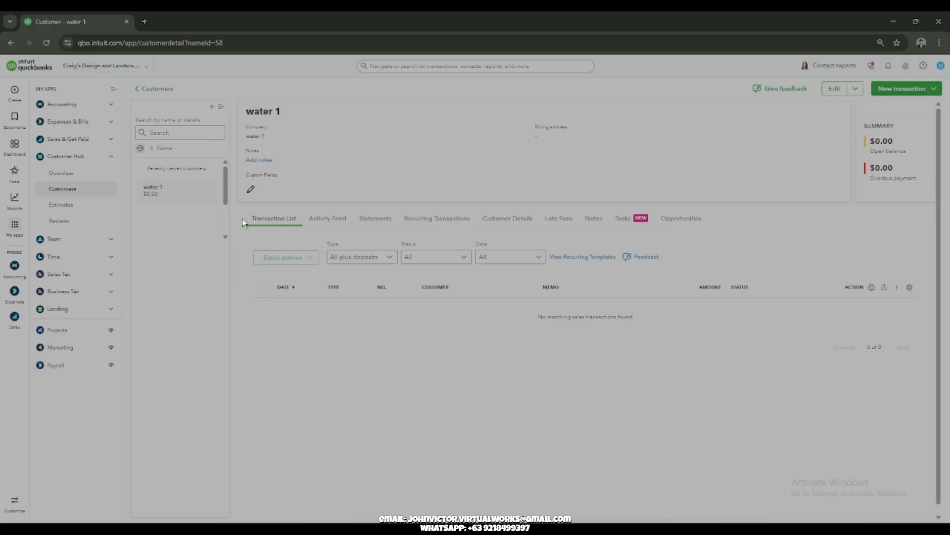
Step: Examine the transaction types available for customer water 1 and the company details on its page
left_click(930, 89)
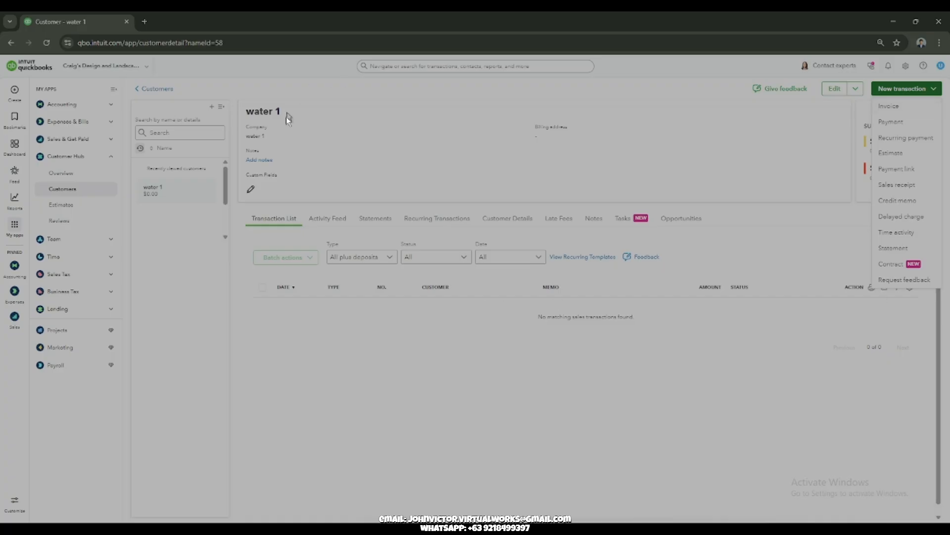
left_click(924, 88)
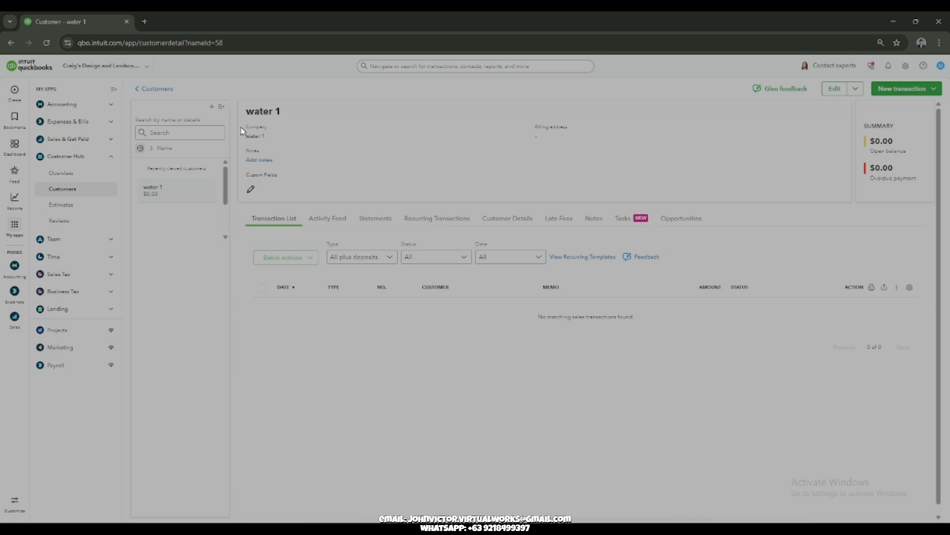
left_click_drag(247, 125, 656, 190)
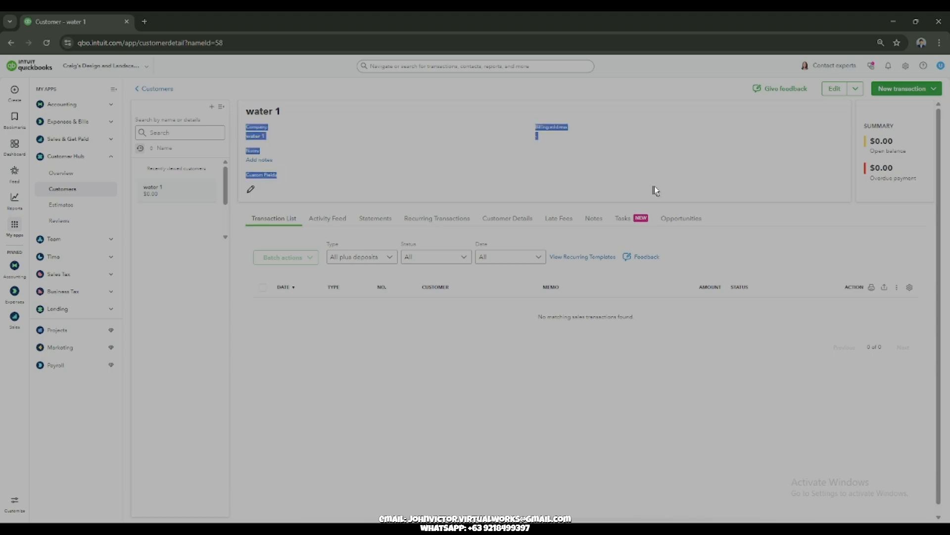
Step: Open water 1's record for editing to review its sections, close it, and check the customer's other edit options
left_click(837, 89)
scroll(732, 201, "down", 10)
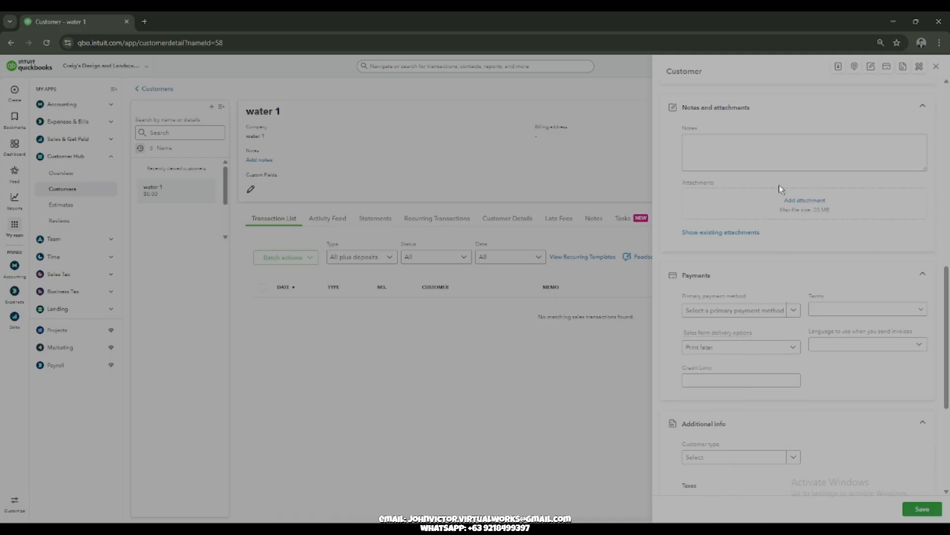
scroll(781, 189, "down", 3)
scroll(852, 216, "up", 8)
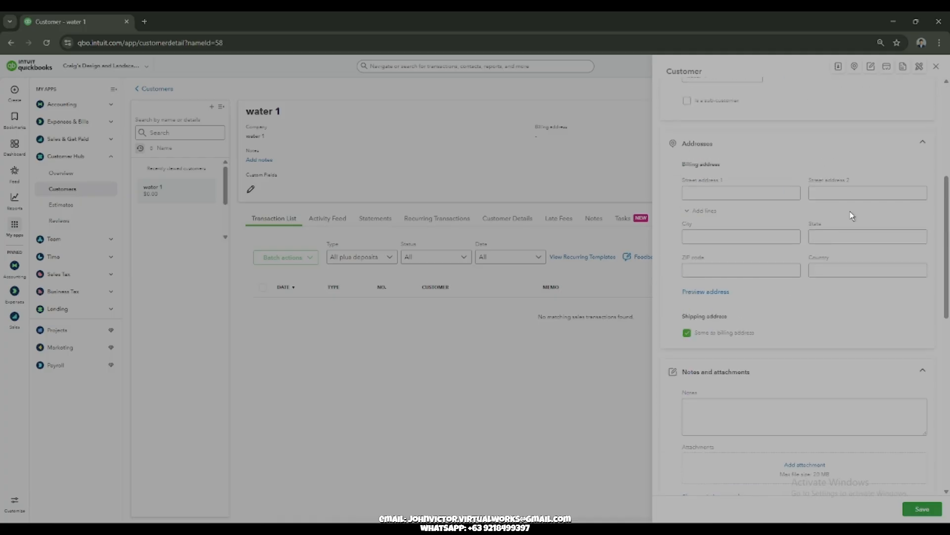
scroll(851, 215, "up", 5)
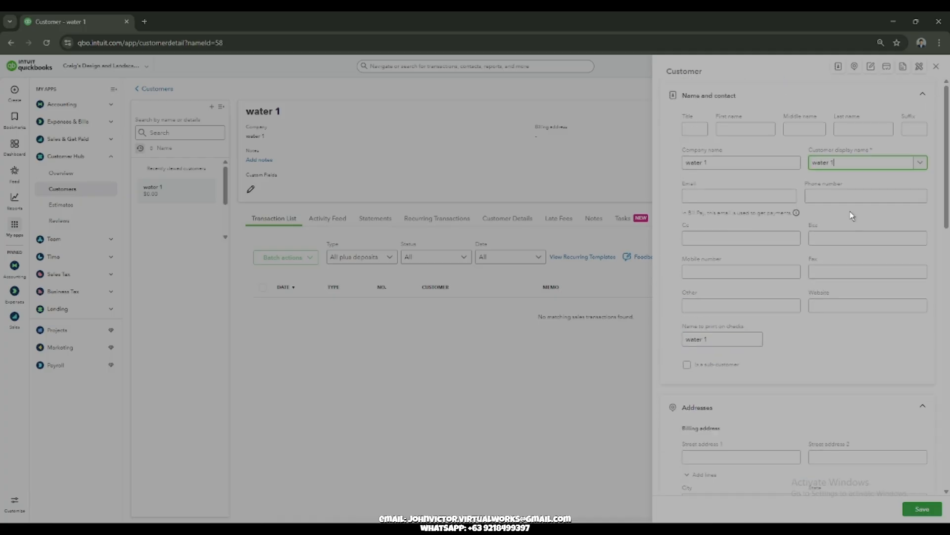
left_click(936, 67)
left_click(858, 93)
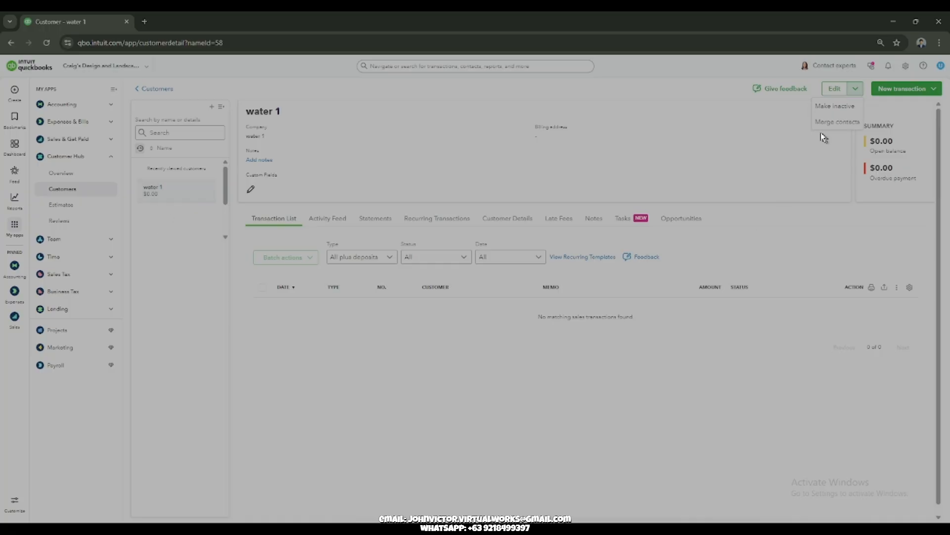
left_click(858, 89)
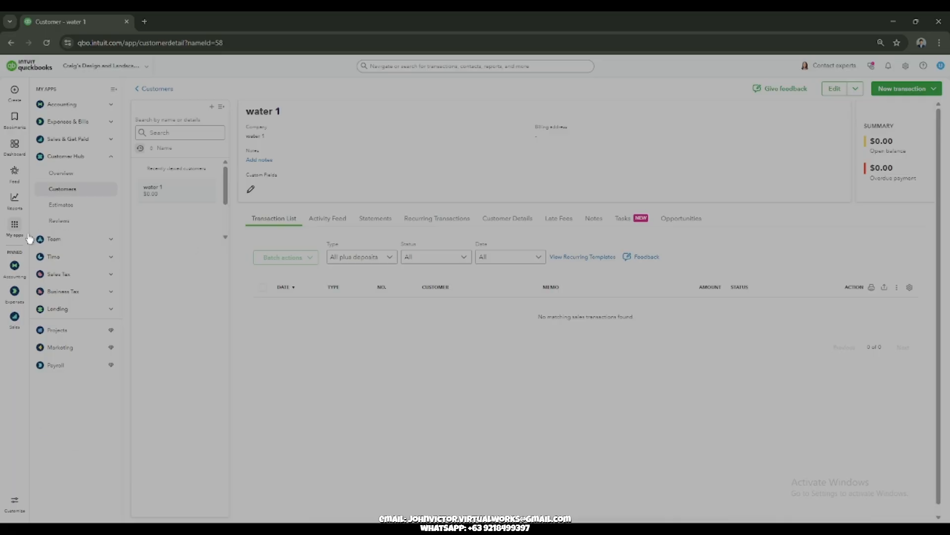
Step: Create a new invoice and open its list of customers
mouse_move(20, 100)
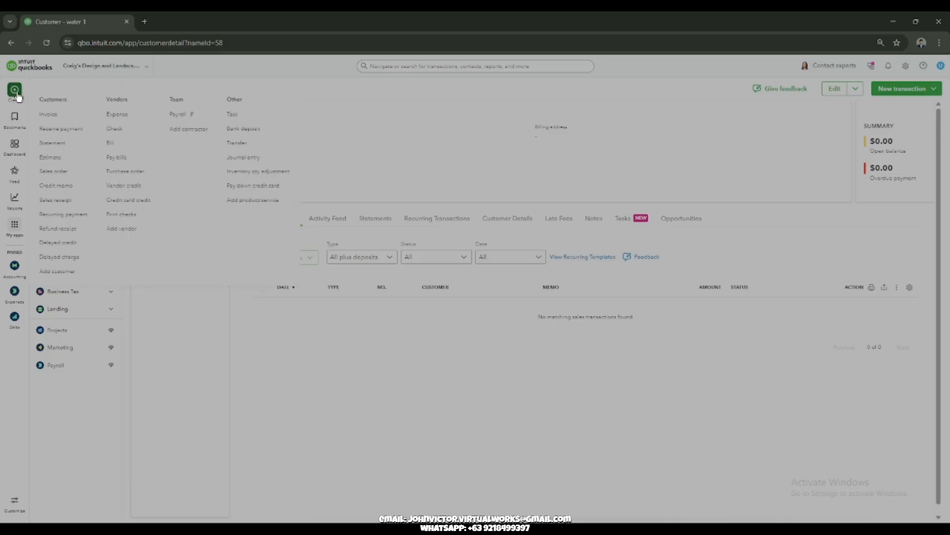
left_click(47, 115)
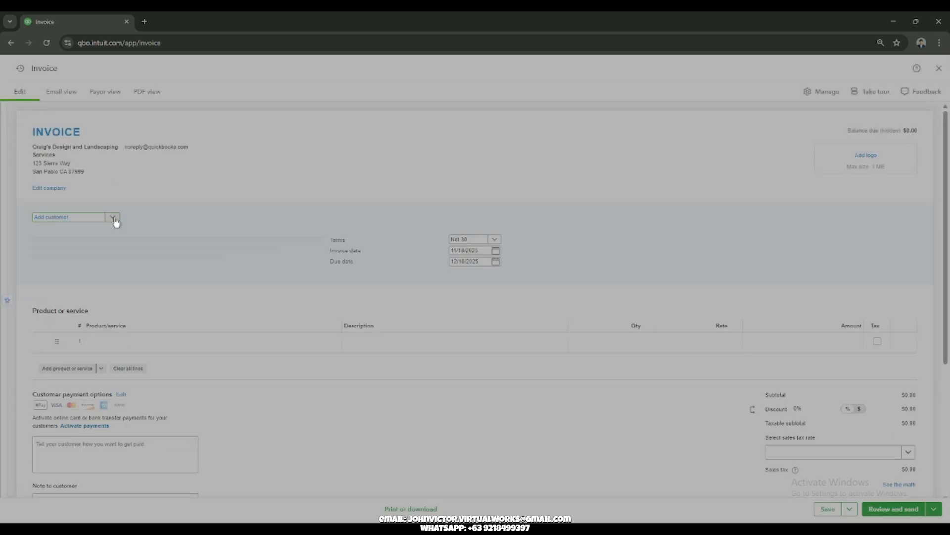
left_click(114, 217)
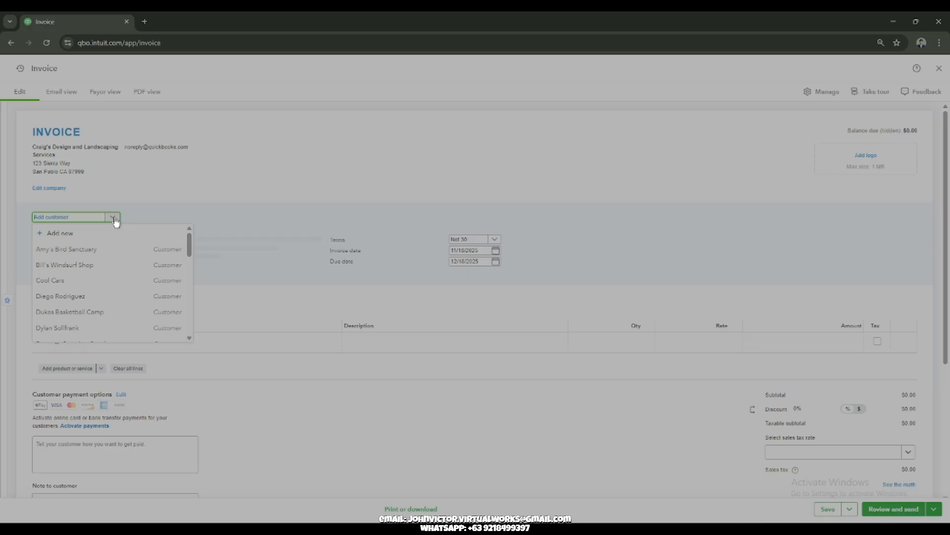
Step: Add a new customer from the invoice with display name and company name "water 2" and save it
type("water 2")
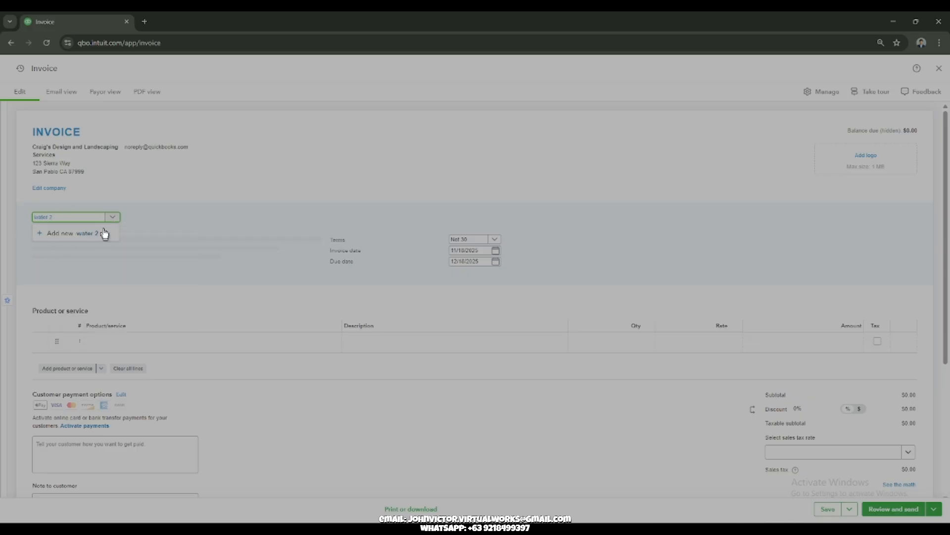
left_click(69, 242)
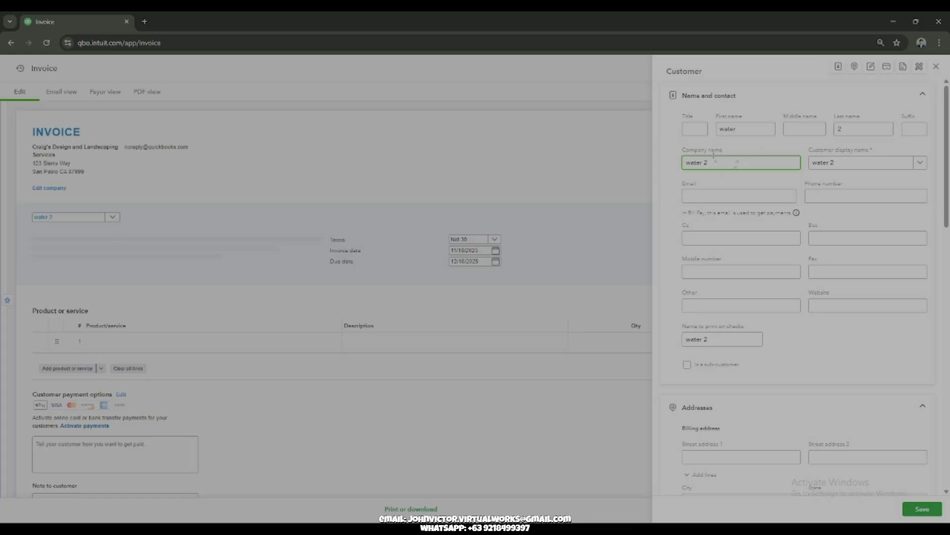
scroll(770, 158, "down", 1)
scroll(770, 158, "down", 15)
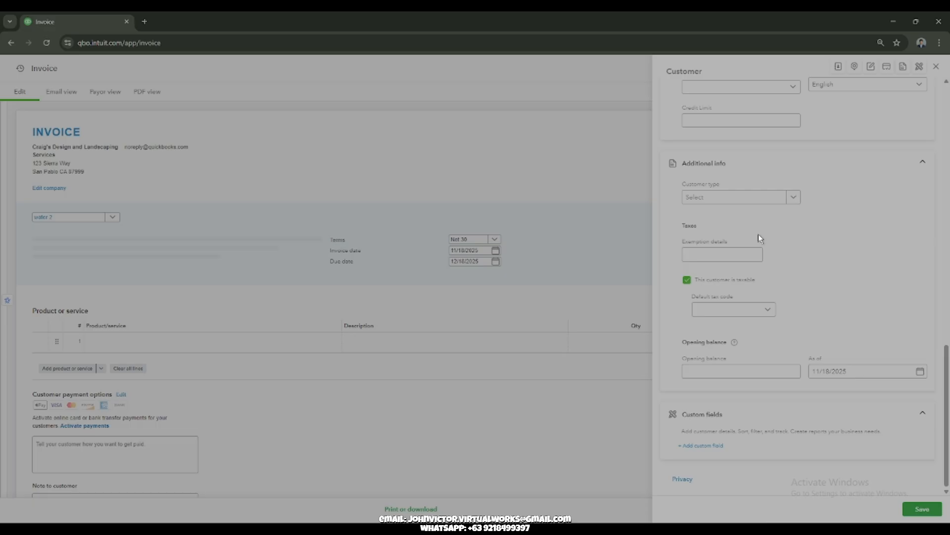
scroll(833, 339, "up", 15)
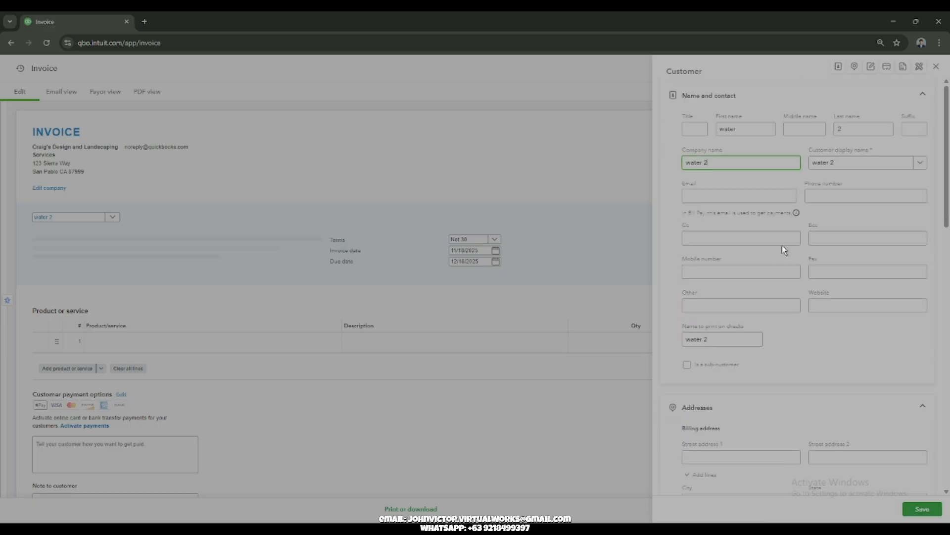
scroll(841, 277, "down", 15)
left_click(921, 514)
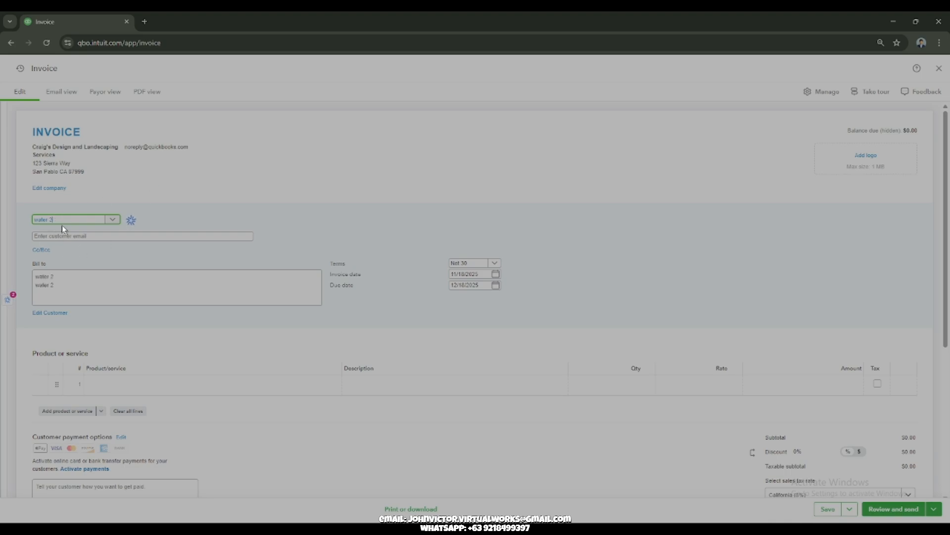
Step: Open the list of products and services for the invoice's first line
scroll(137, 333, "down", 3)
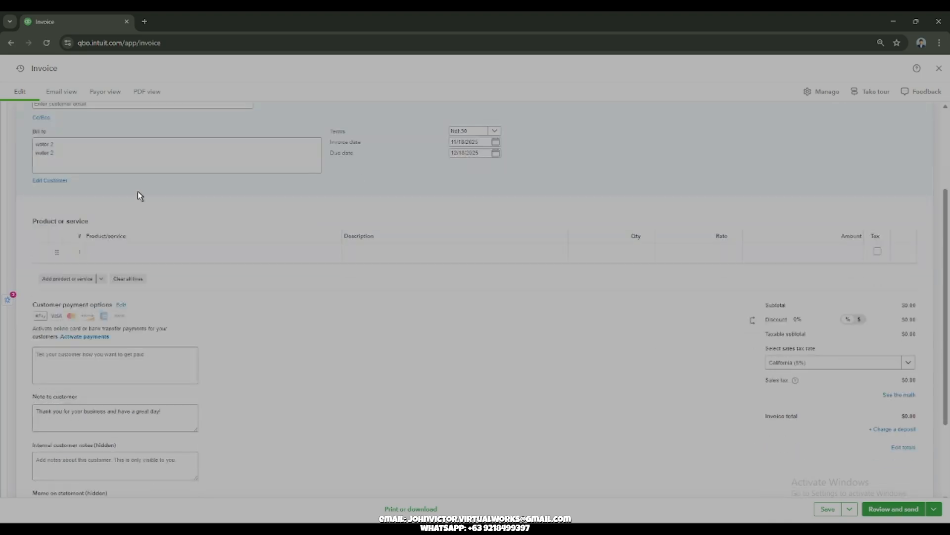
left_click(153, 250)
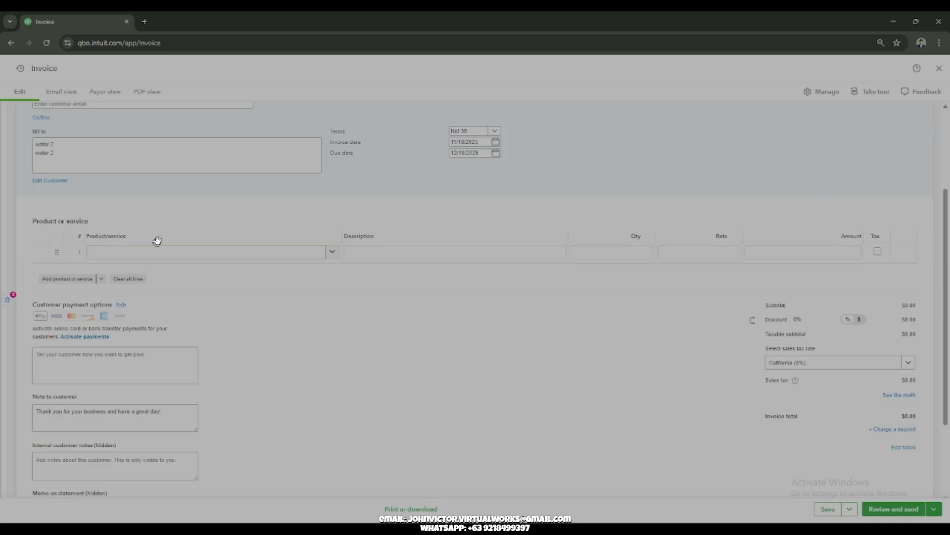
left_click(332, 253)
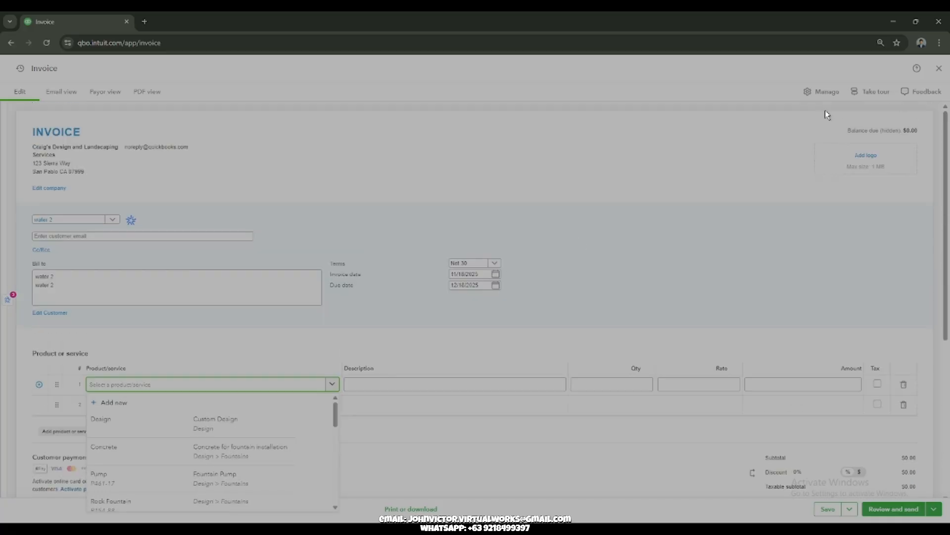
Step: Review the invoice's customization and payment option settings, and leave the invoice without saving
left_click(825, 92)
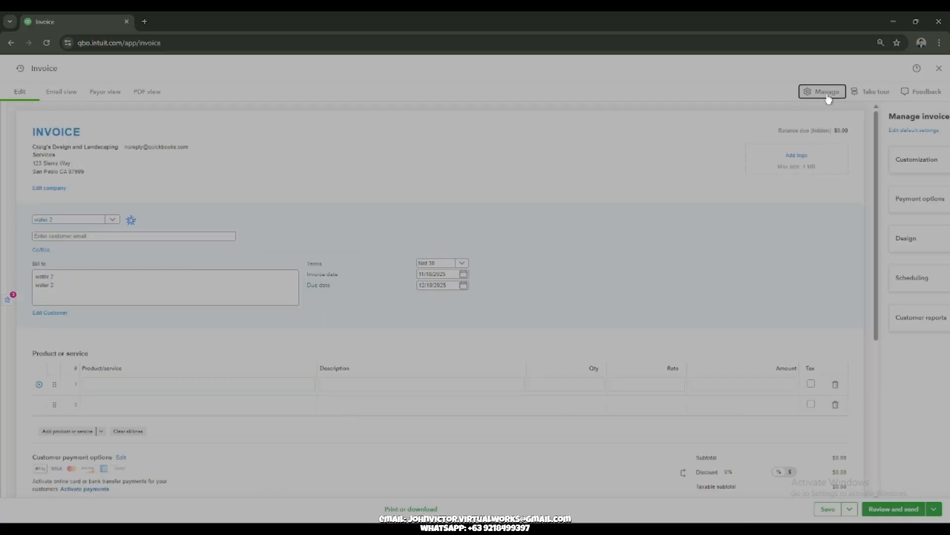
left_click(892, 161)
left_click(892, 160)
left_click(894, 196)
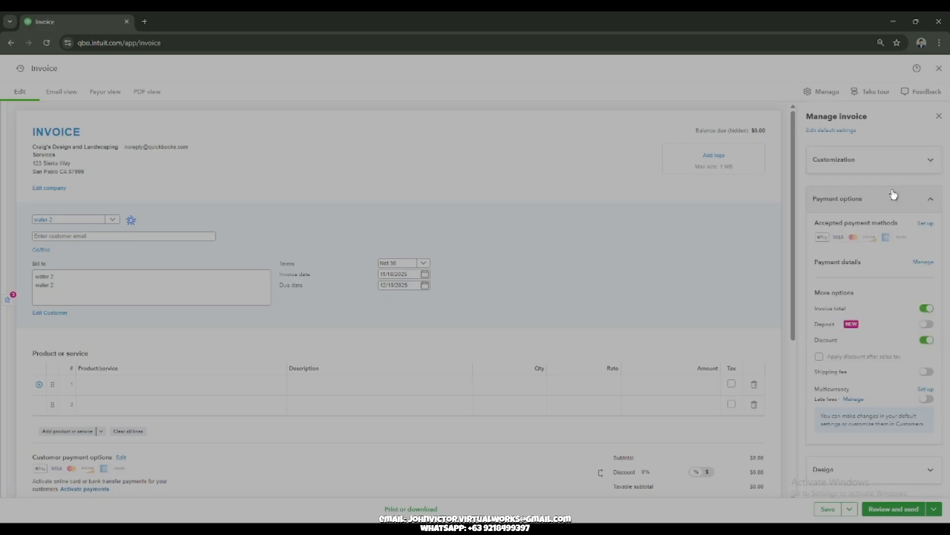
left_click(894, 196)
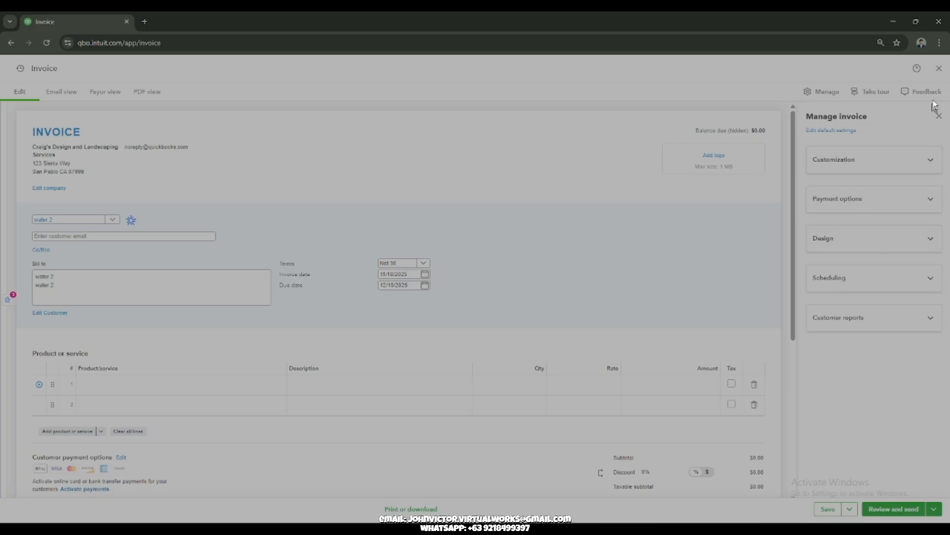
left_click(937, 68)
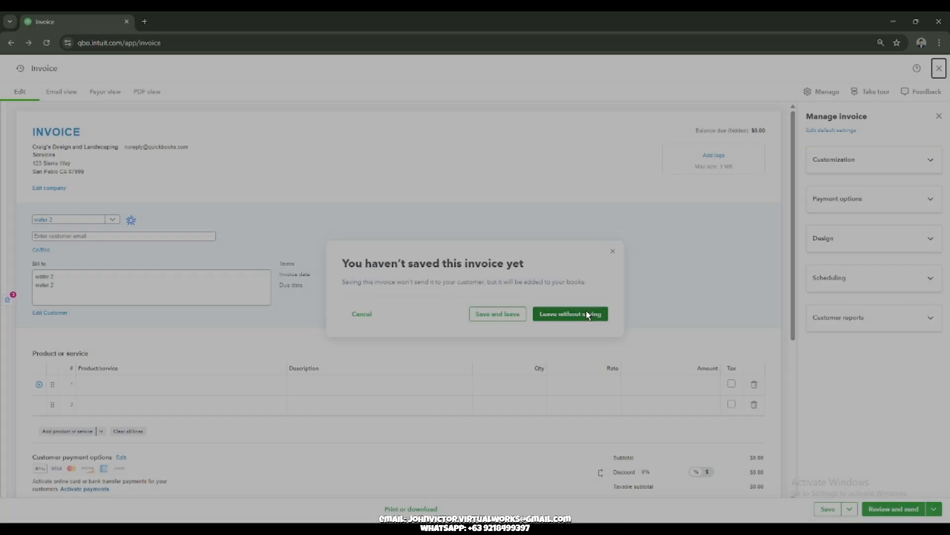
left_click(587, 313)
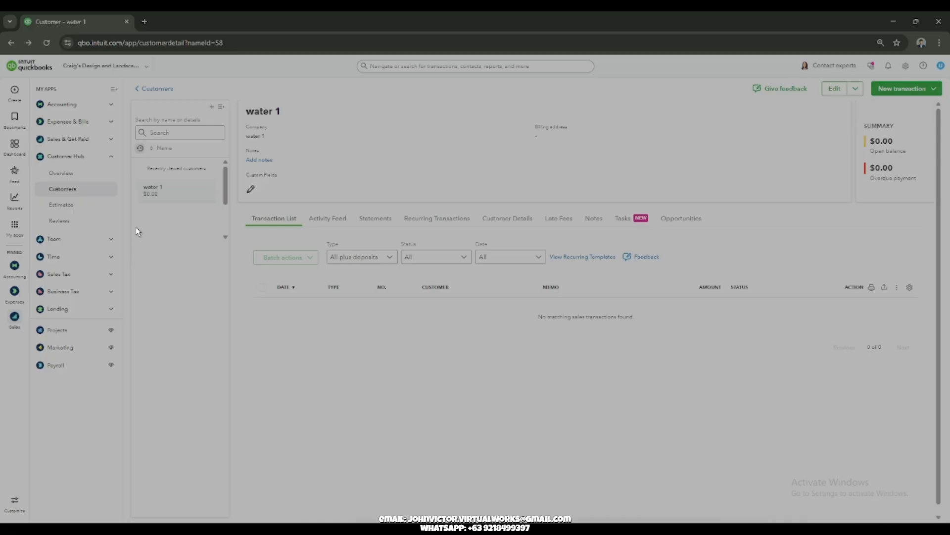
Step: Go to the customer list, open the customer import page to review its upload options, and close it
left_click(81, 196)
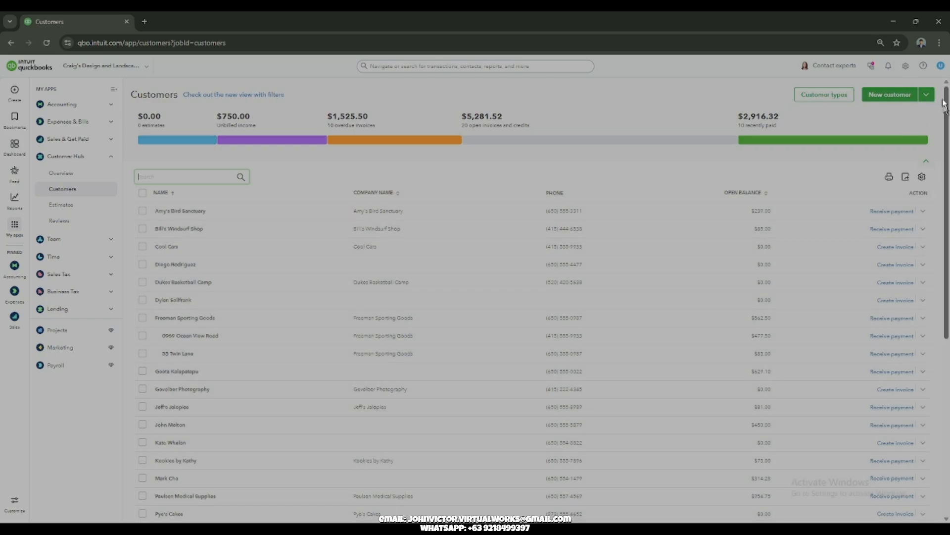
left_click(926, 94)
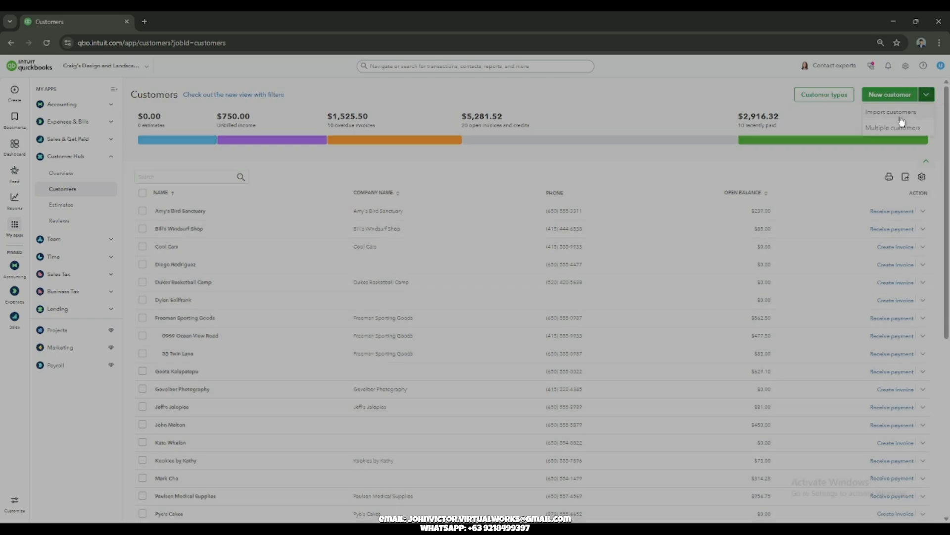
left_click(899, 117)
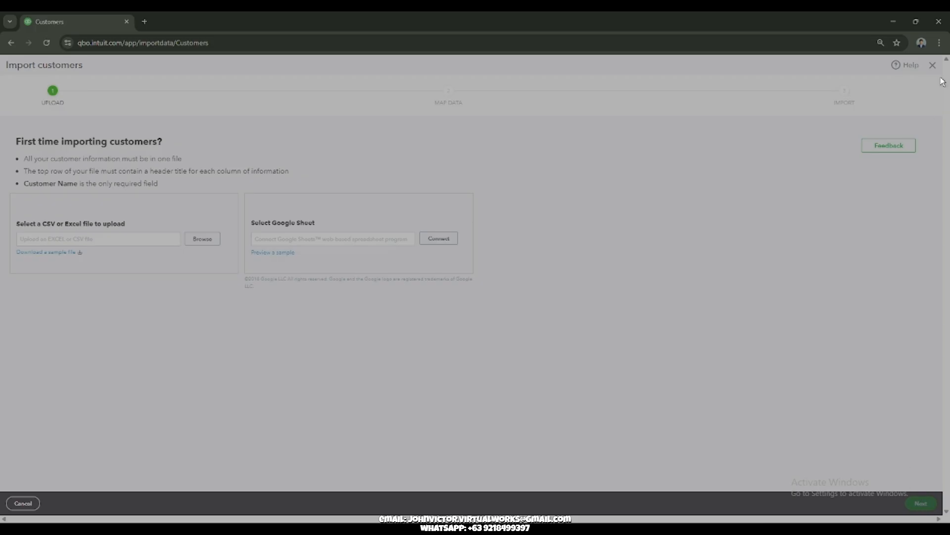
left_click(933, 65)
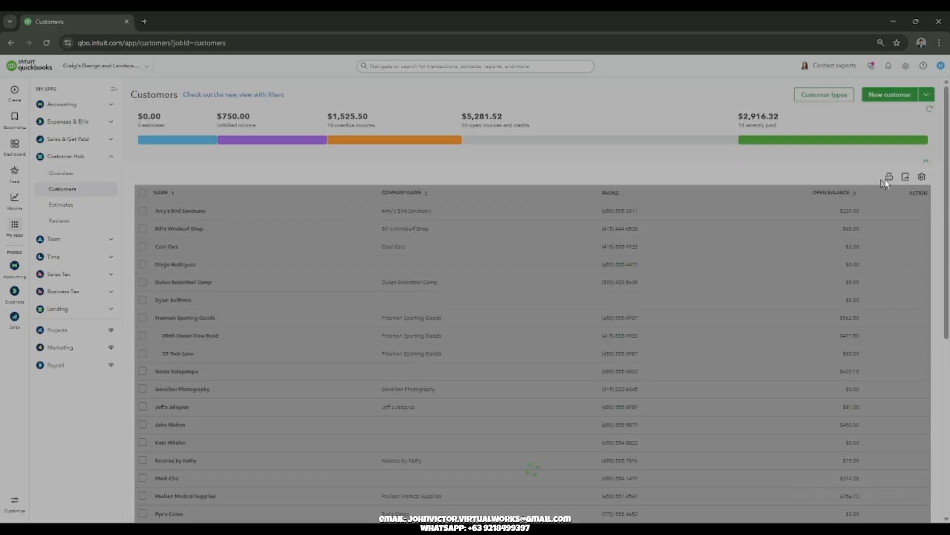
Step: Look through the customer list, open batch entry for multiple customers, and check its entity type and action choices
scroll(930, 94, "down", 6)
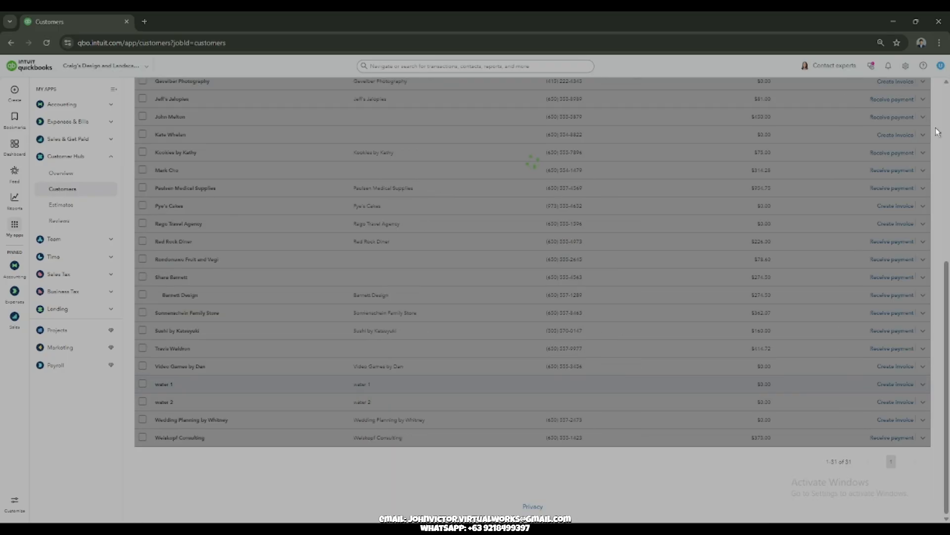
scroll(938, 132, "up", 6)
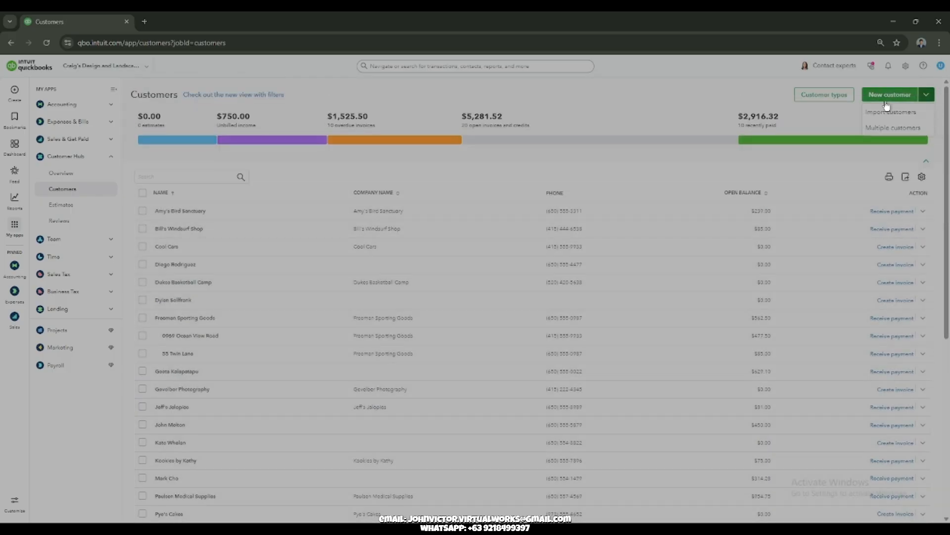
left_click(926, 130)
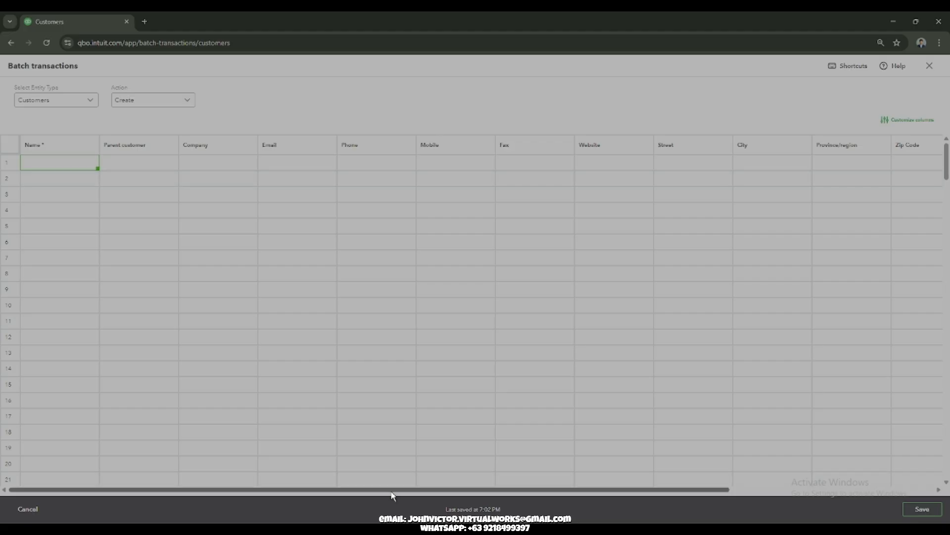
left_click(91, 101)
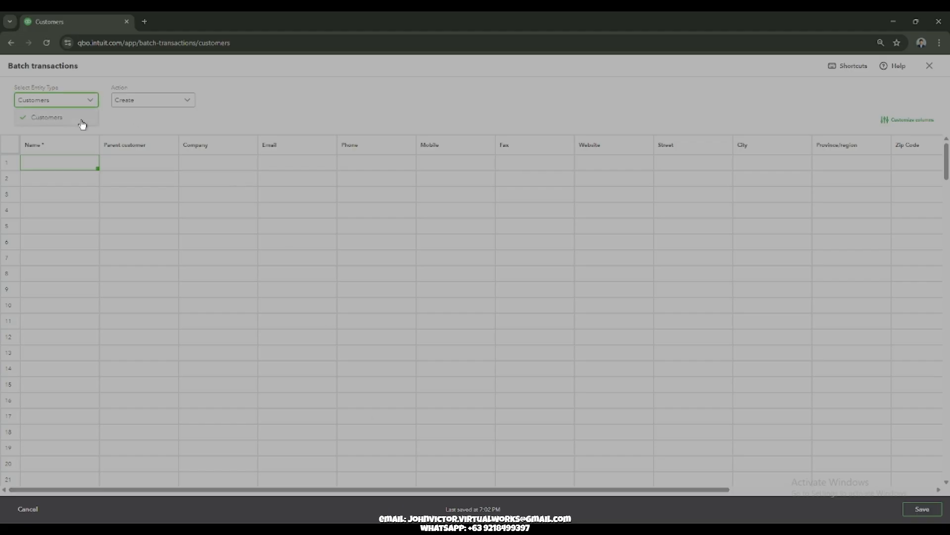
left_click(82, 118)
left_click(188, 104)
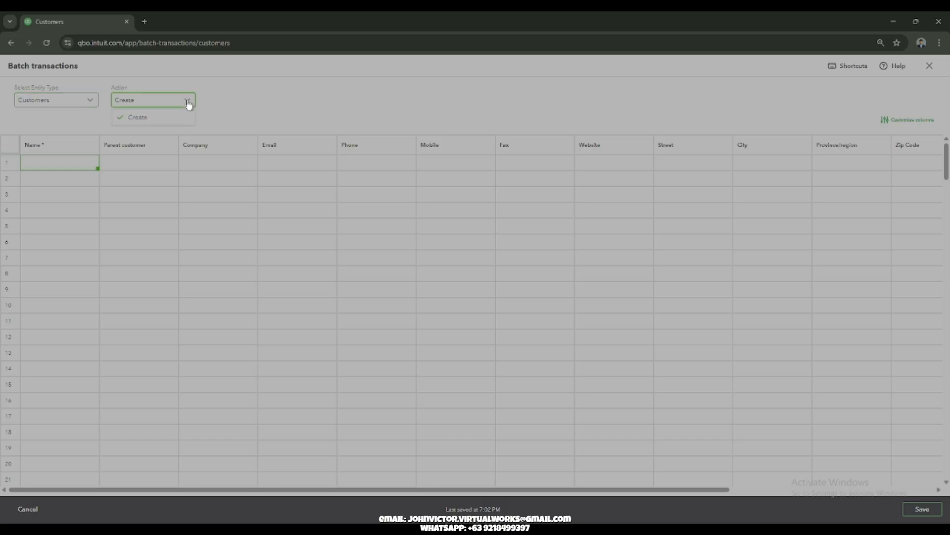
Step: Review the columns that can be customized for batch customer entry, and close the batch page without adding customers
left_click(925, 121)
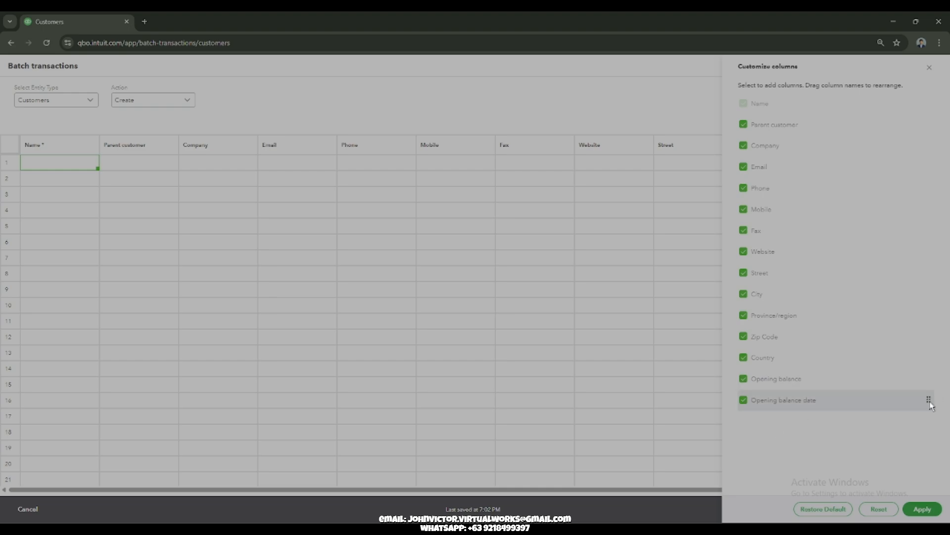
left_click(930, 68)
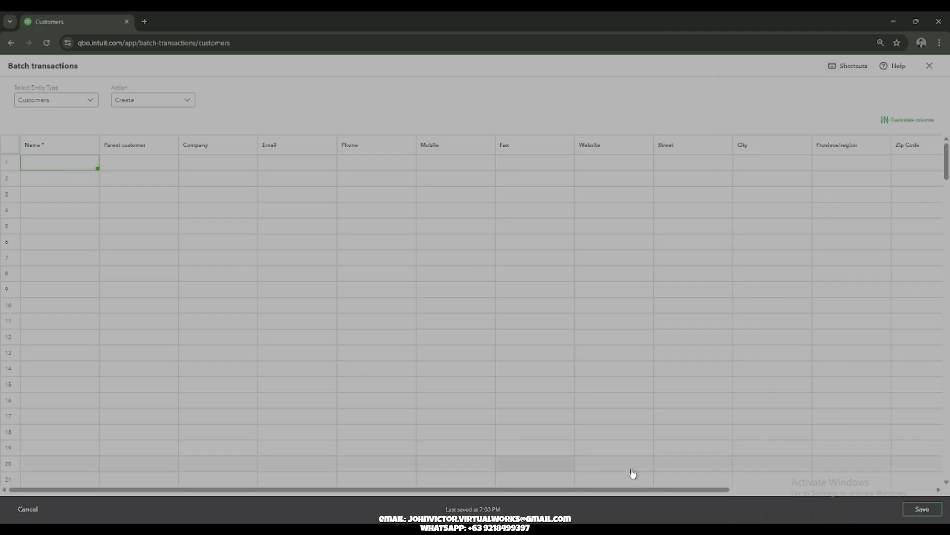
left_click(930, 67)
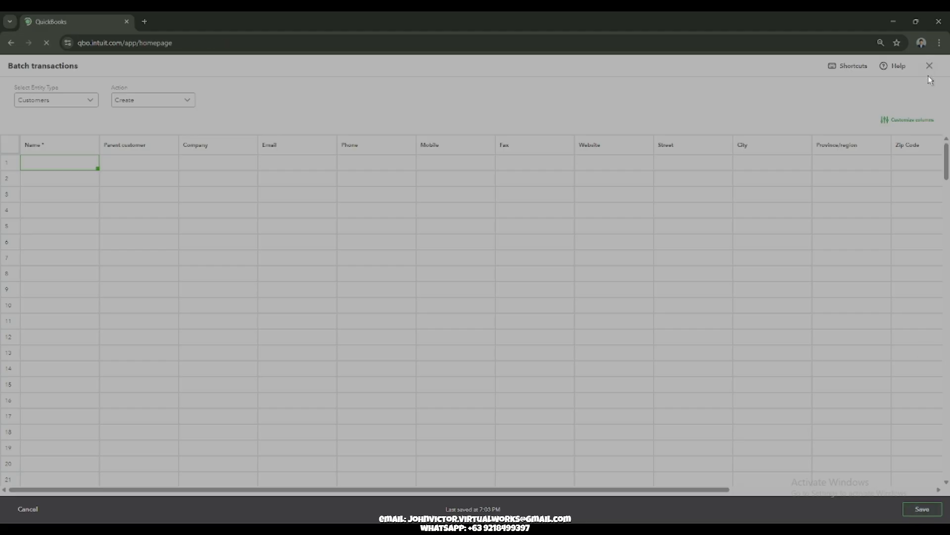